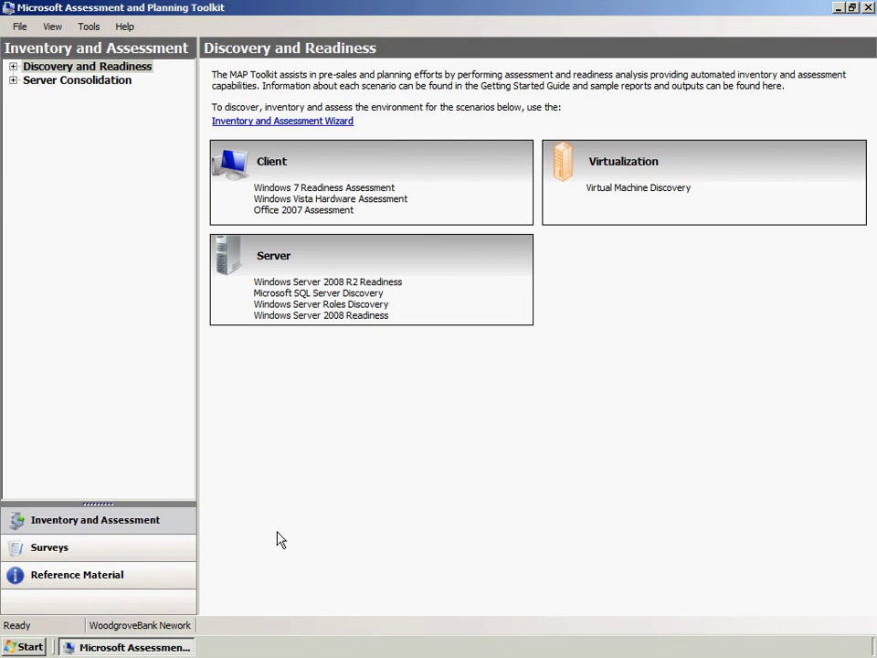
# Show the Server Consolidation overview and open the folder of saved reports and proposals.
pyautogui.click(98, 80)
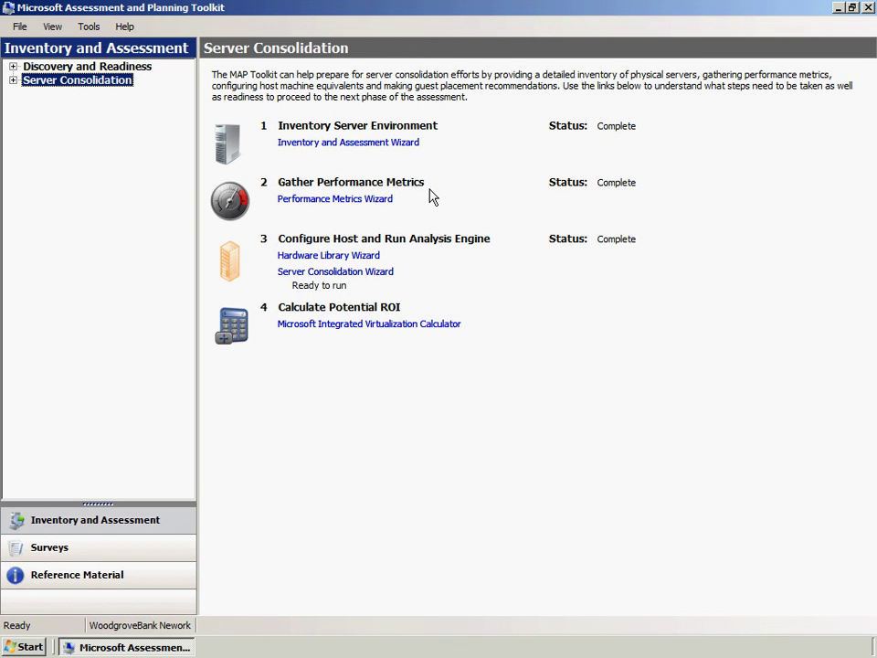
pyautogui.click(55, 26)
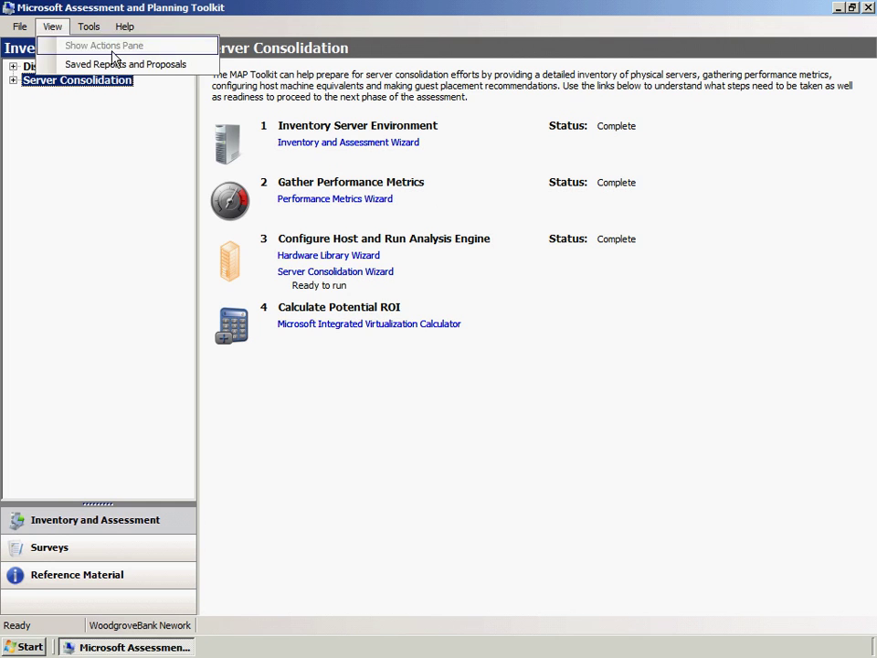
pyautogui.click(115, 62)
pyautogui.click(702, 57)
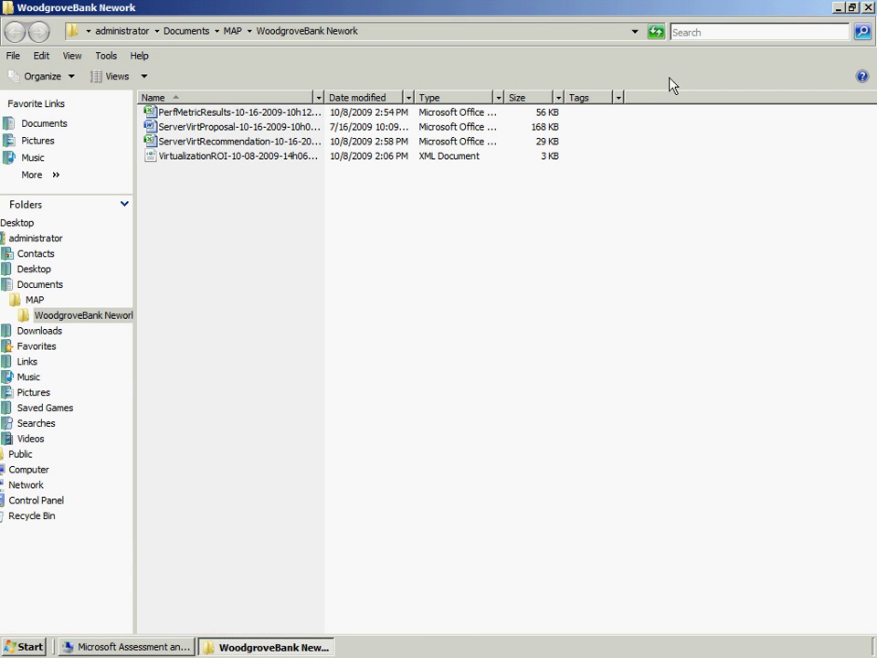
pyautogui.doubleClick(194, 112)
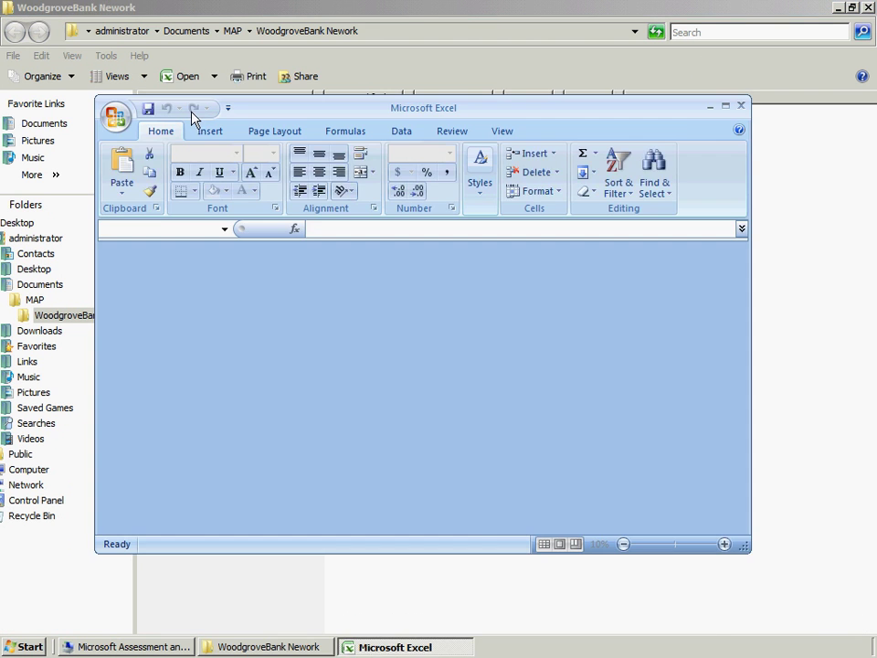
pyautogui.click(725, 106)
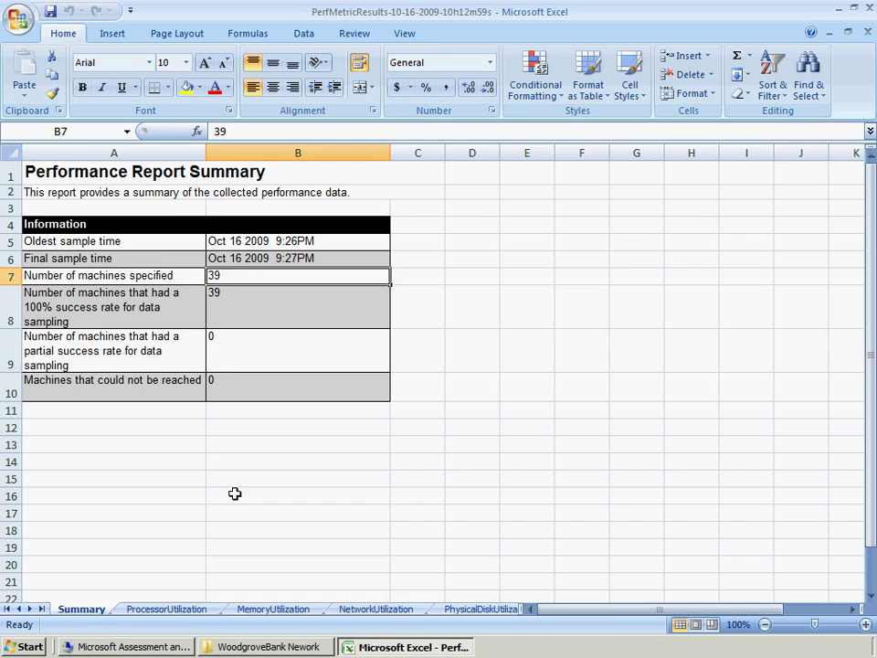
pyautogui.click(174, 609)
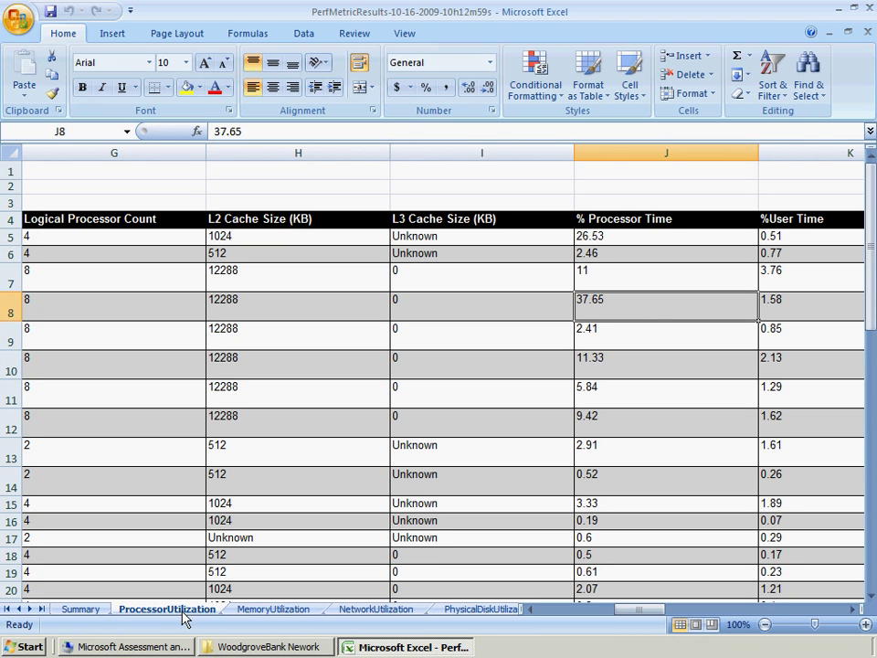
pyautogui.moveTo(639, 609); pyautogui.dragTo(806, 609)
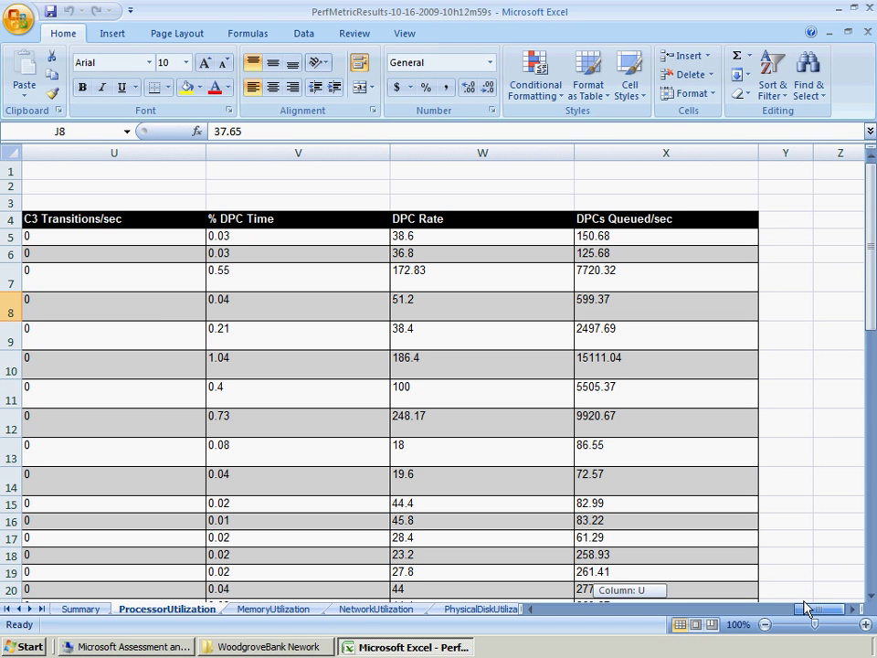
pyautogui.moveTo(806, 610); pyautogui.dragTo(645, 612)
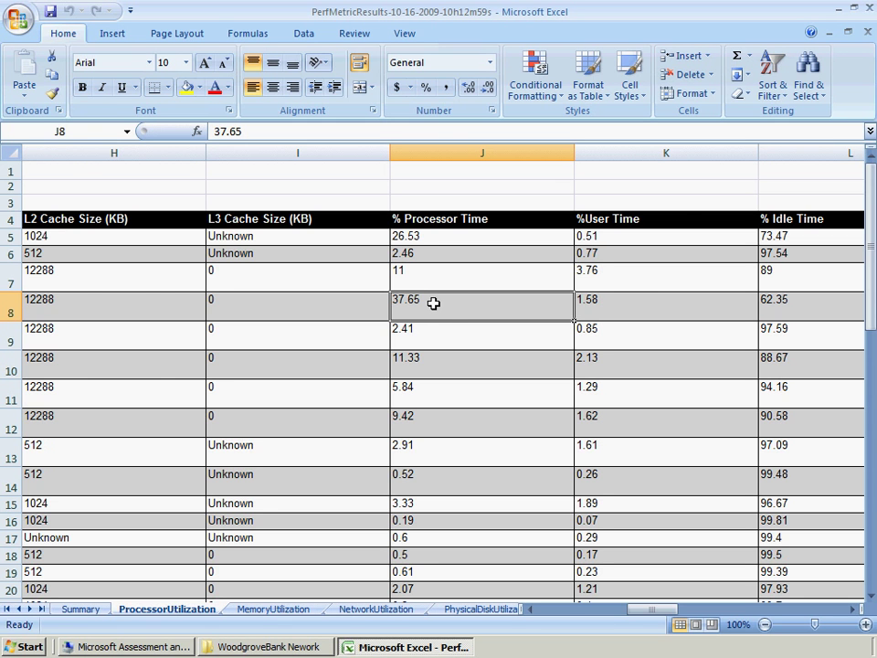
# Review the MemoryUtilization, PhysicalDiskUtilization and CollectionStatistics sheets, then close the workbook and return to the toolkit.
pyautogui.click(263, 612)
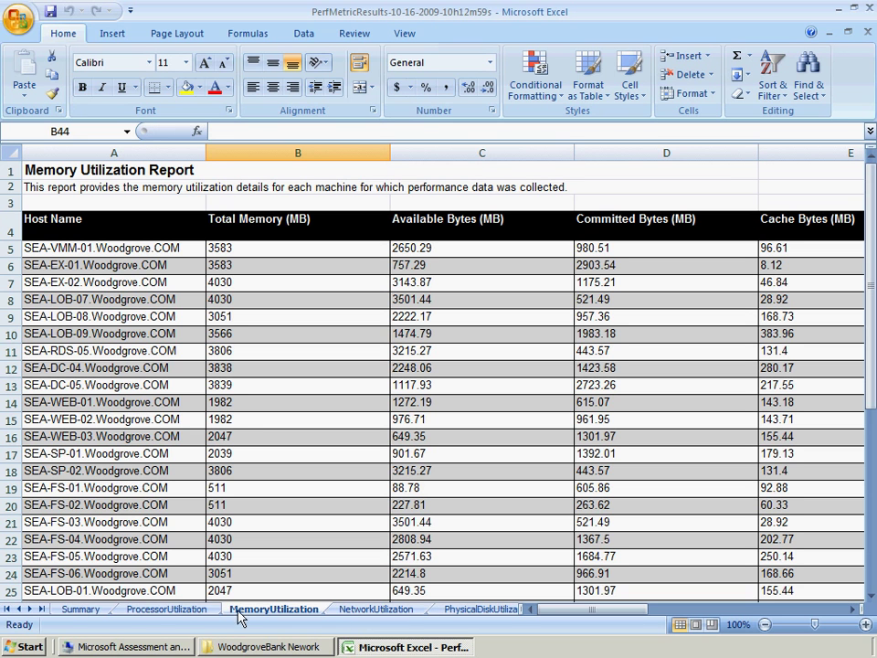
pyautogui.click(30, 610)
pyautogui.click(30, 610)
pyautogui.click(30, 609)
pyautogui.click(30, 609)
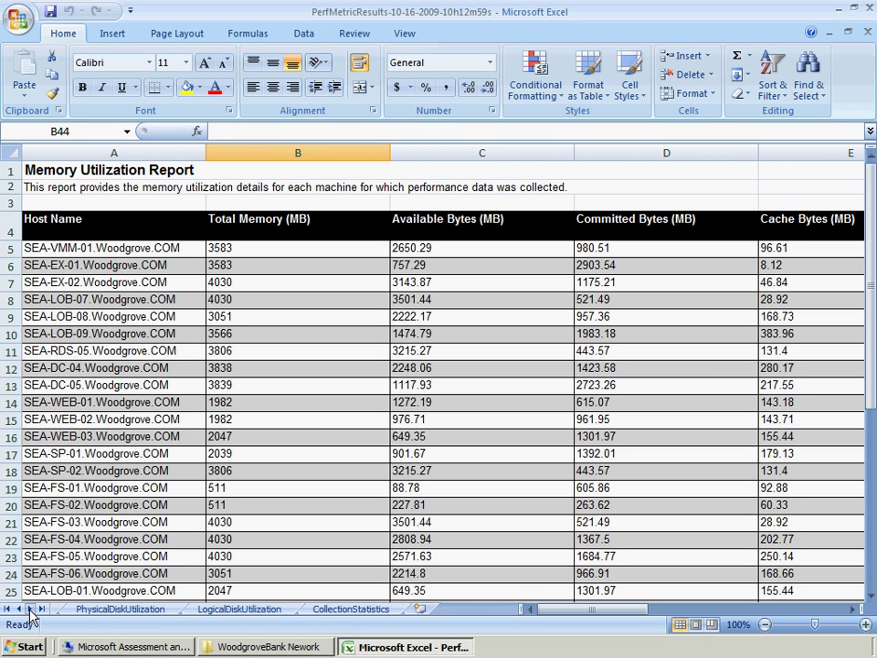
pyautogui.click(120, 609)
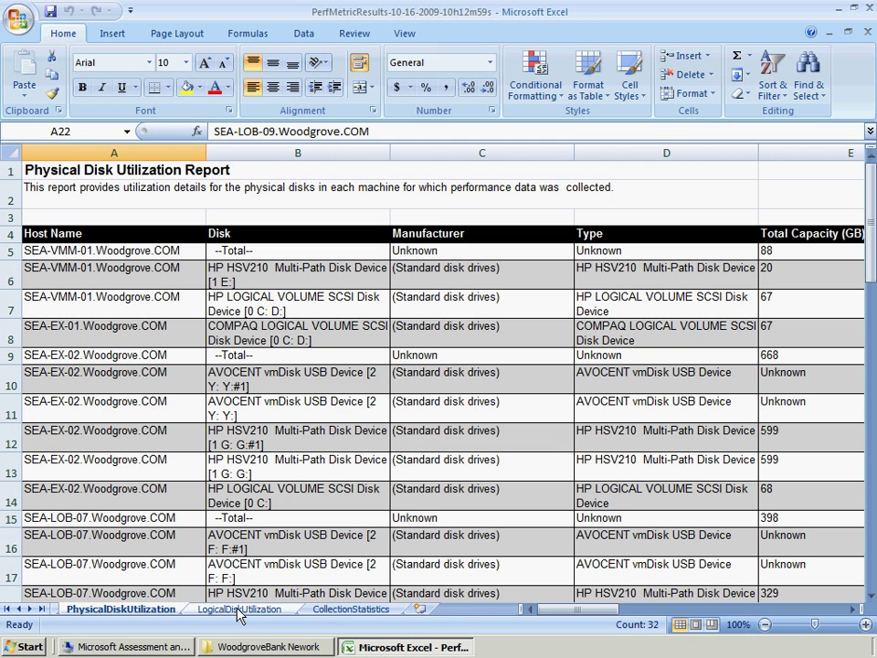
pyautogui.click(364, 611)
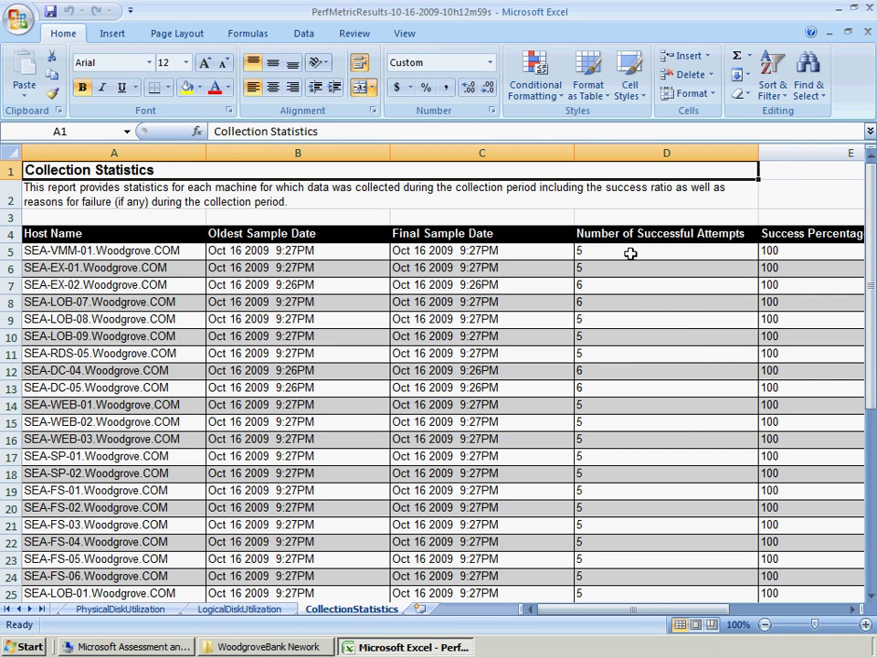
pyautogui.click(872, 9)
pyautogui.click(832, 7)
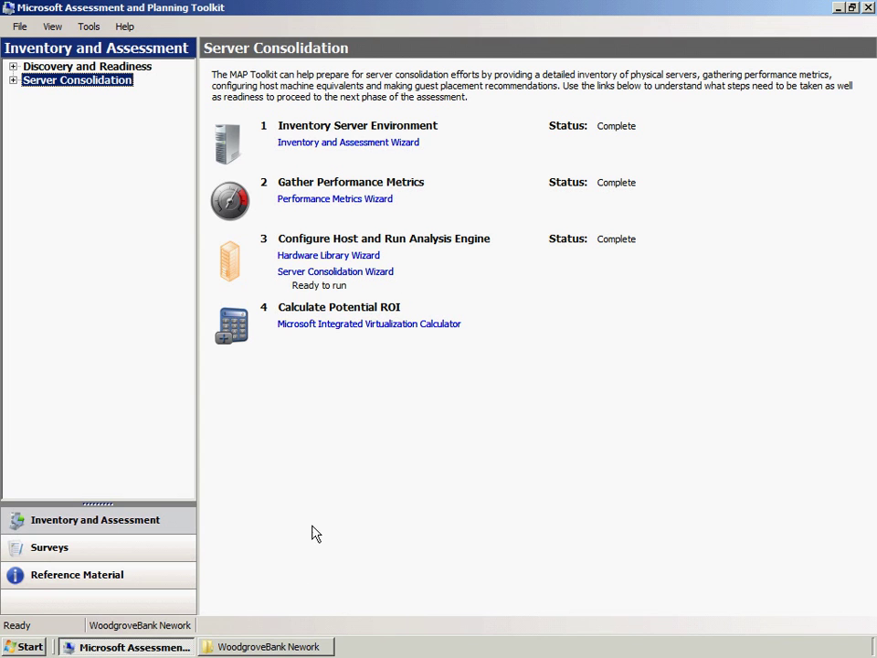
pyautogui.click(277, 647)
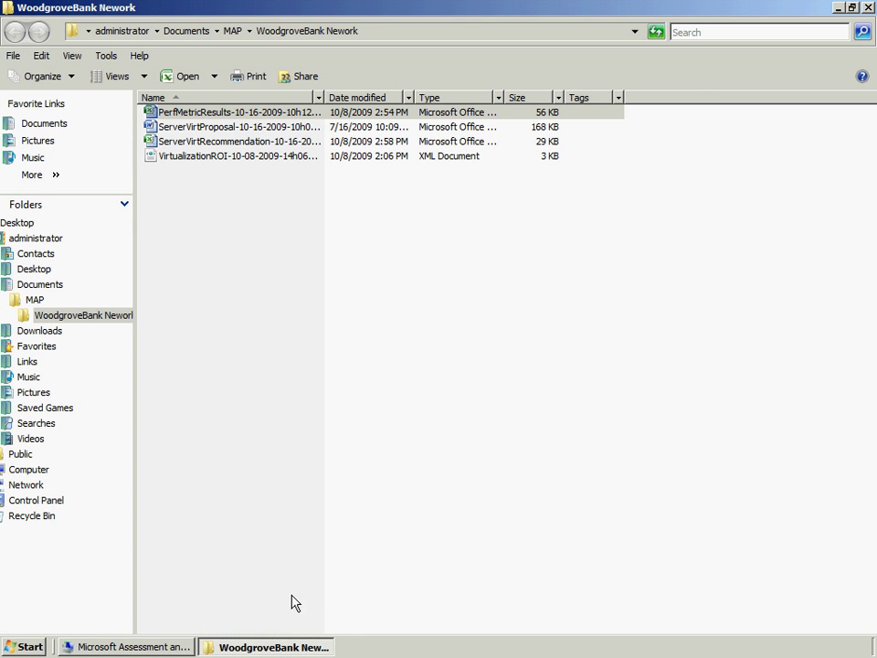
pyautogui.doubleClick(165, 141)
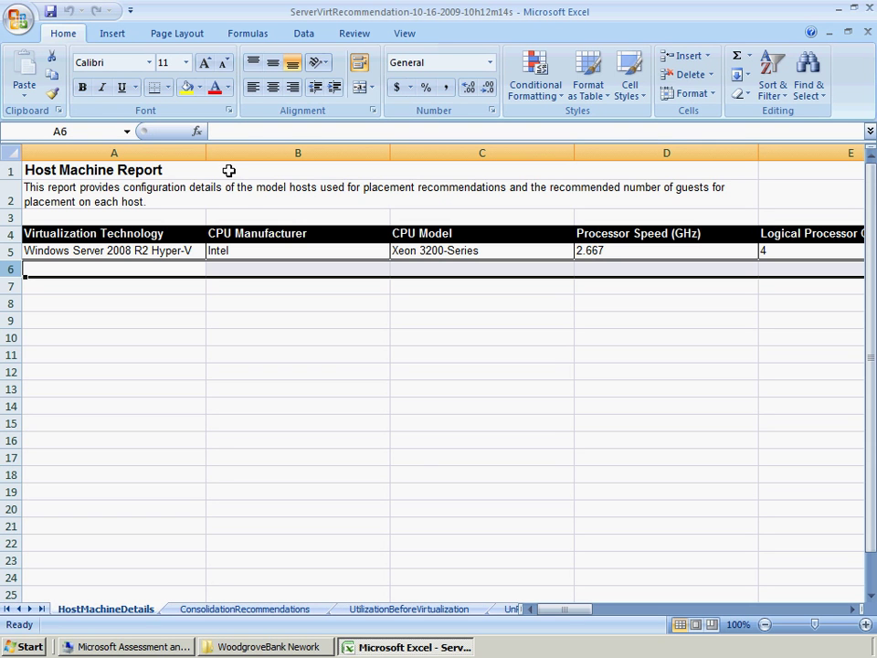
pyautogui.moveTo(559, 610); pyautogui.dragTo(766, 597)
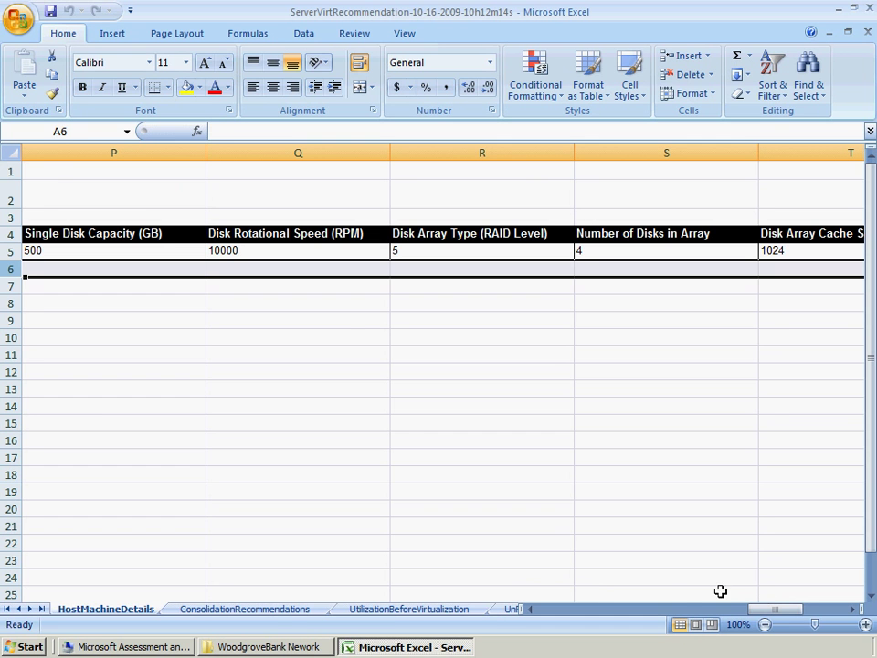
pyautogui.click(284, 611)
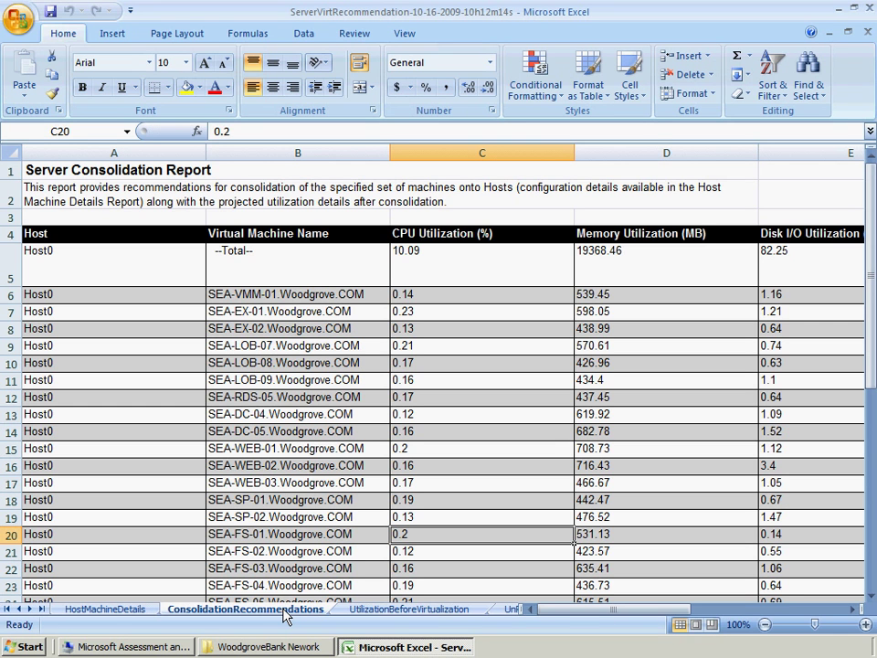
pyautogui.moveTo(571, 610); pyautogui.dragTo(726, 613)
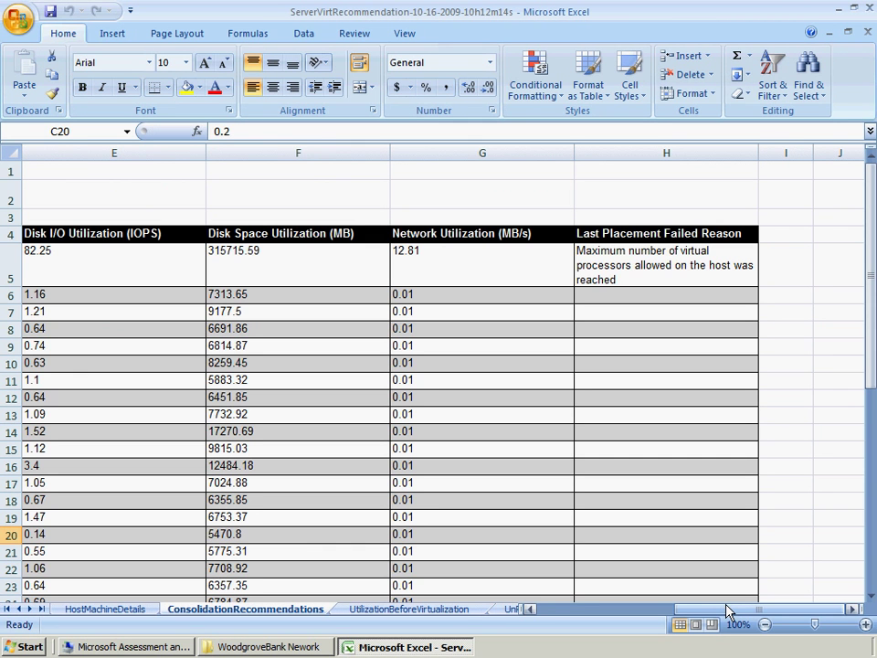
# Examine the UtilizationBeforeVirtualization and UnPlacedMachinesReport sheets, then close the recommendation workbook.
pyautogui.click(423, 610)
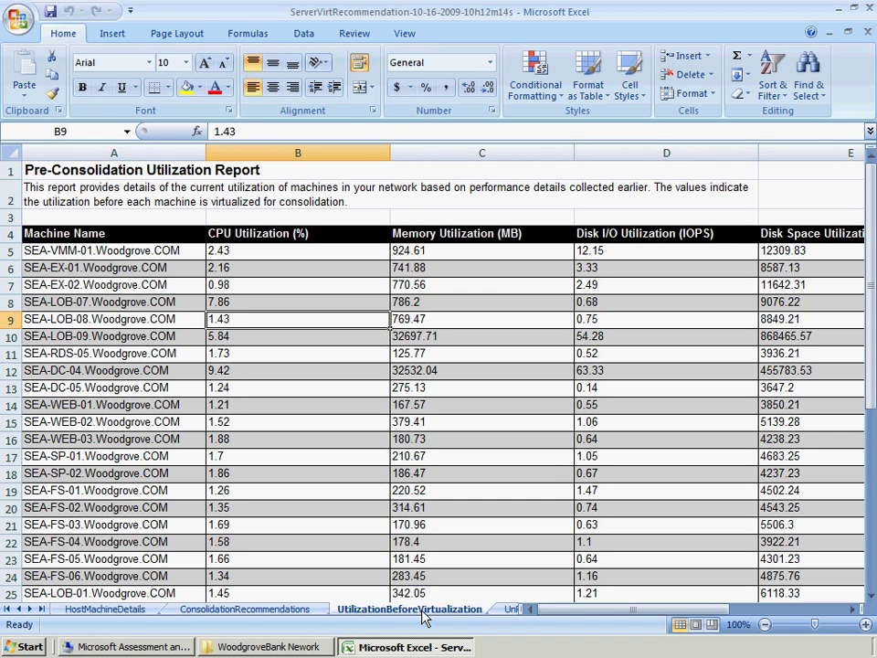
pyautogui.moveTo(584, 618); pyautogui.dragTo(711, 619)
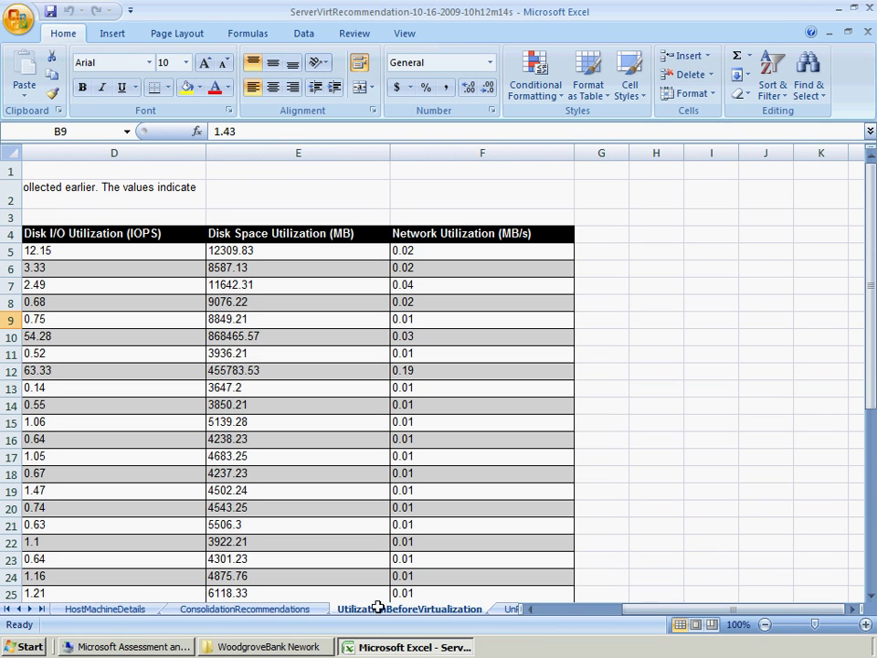
pyautogui.click(30, 610)
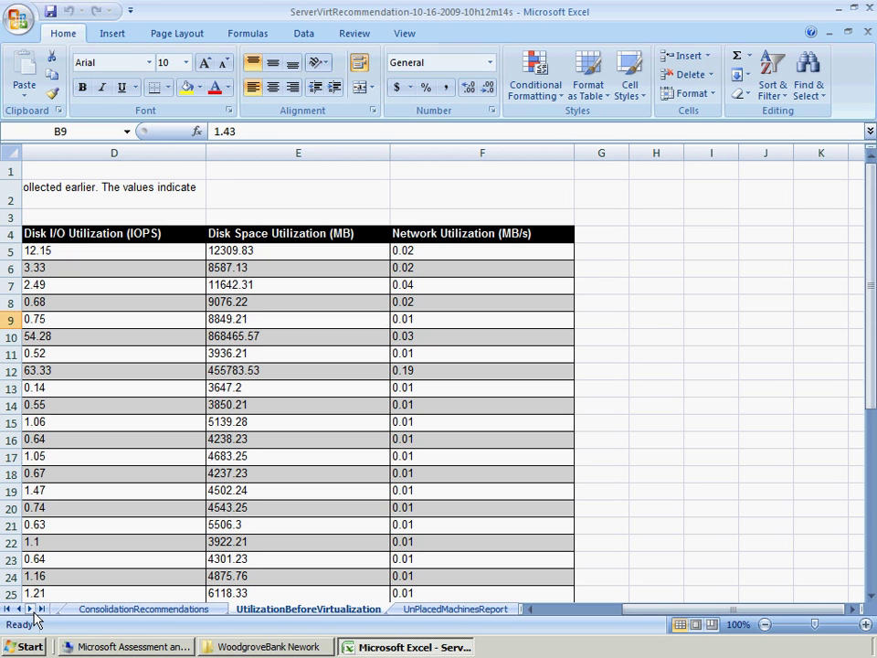
pyautogui.click(446, 610)
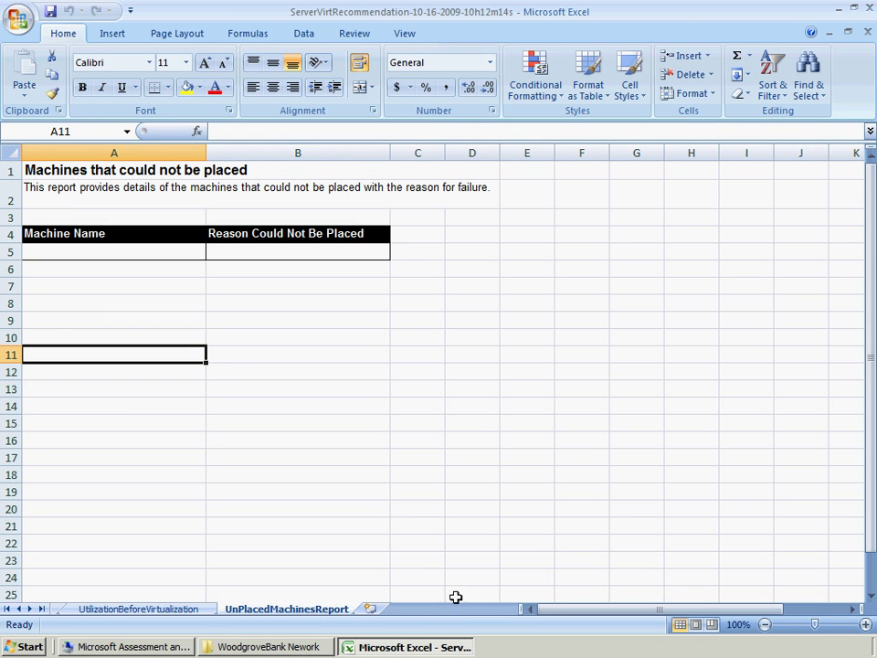
pyautogui.click(868, 9)
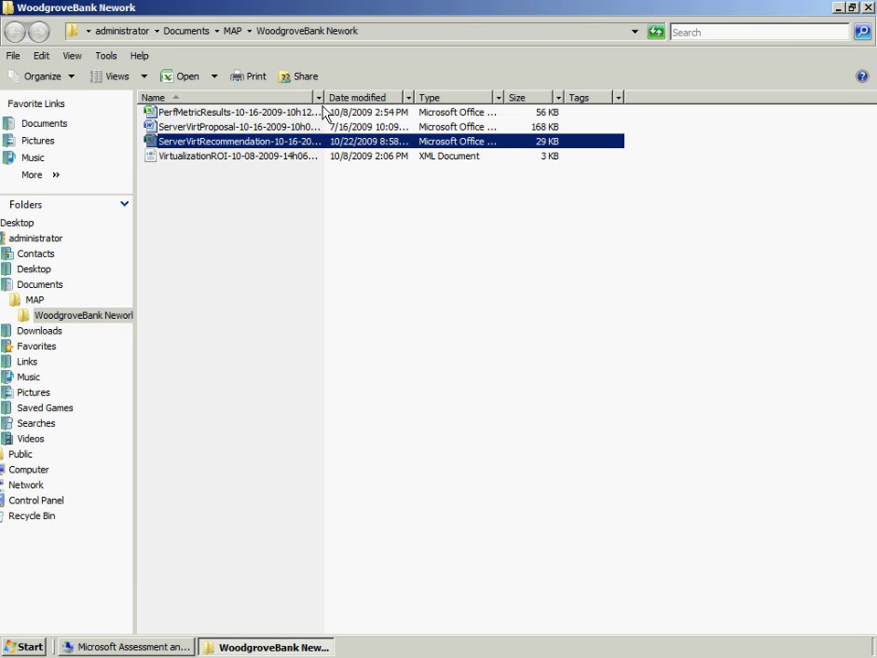
# Check the toolkit's Server Consolidation overview and return to the WoodgroveBank Nework reports folder.
pyautogui.click(837, 8)
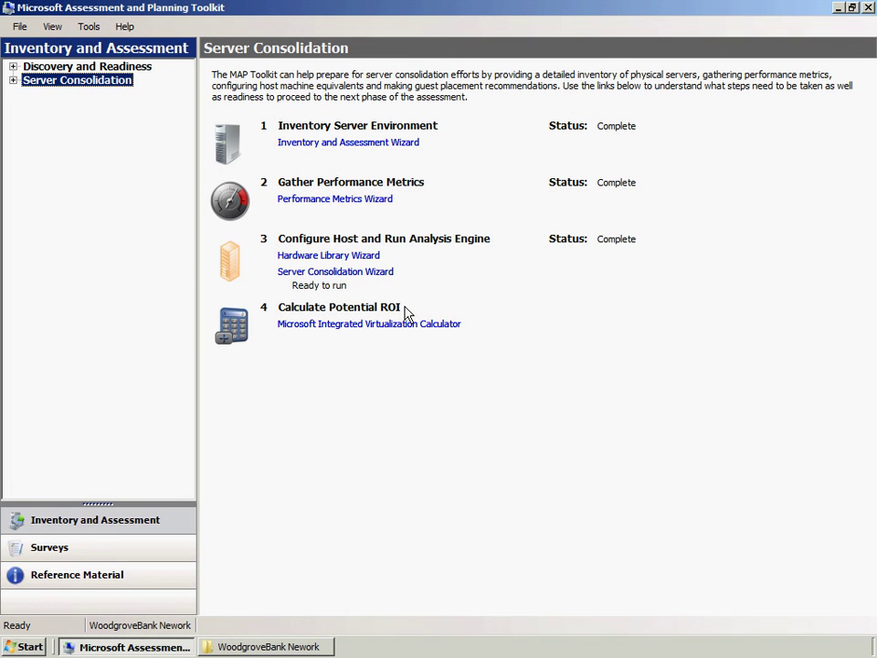
pyautogui.click(265, 647)
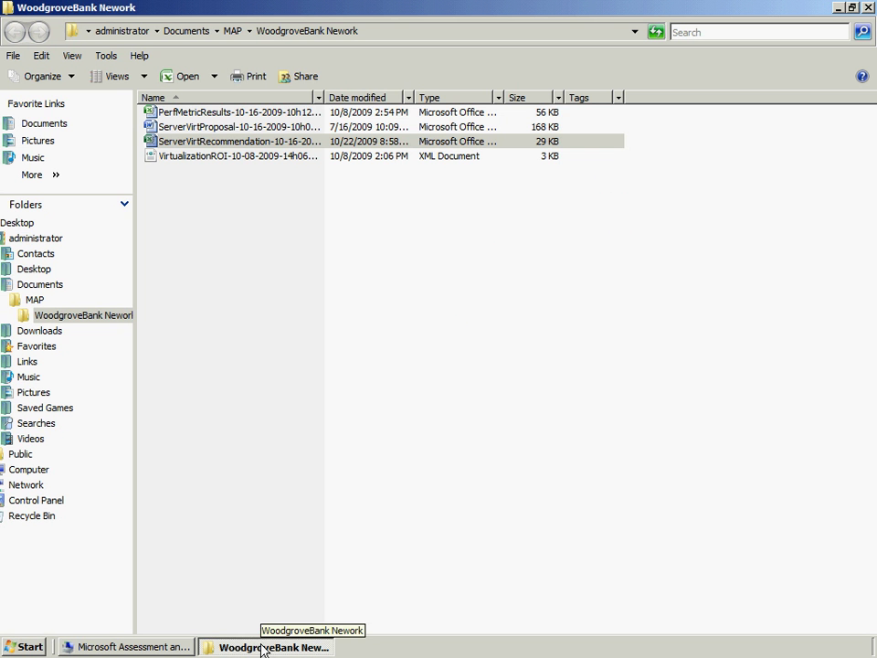